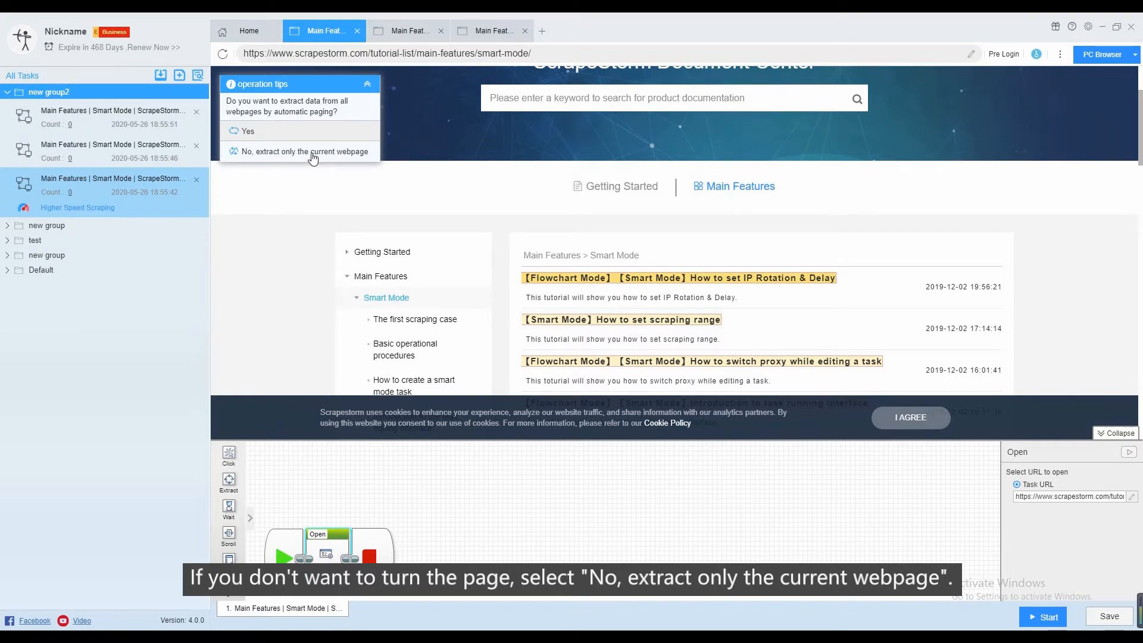
Enable automatic paging for the first task, resetting the paging type to Next Page Button and picking the page's next arrow.
{"action": "left_click", "coordinate": [302, 132]}
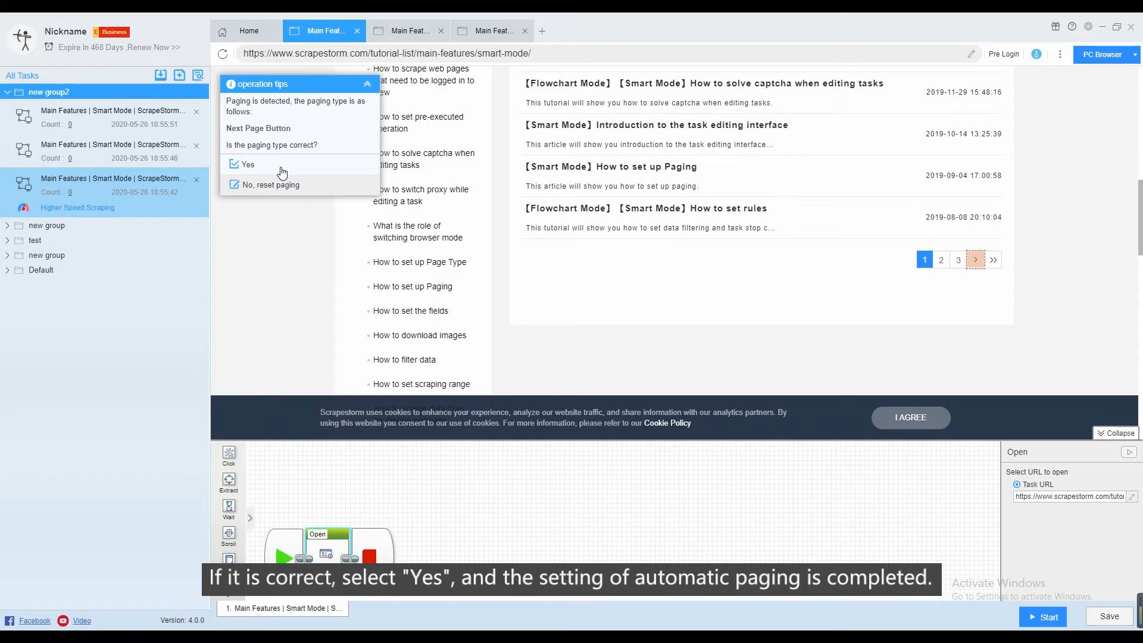
{"action": "left_click", "coordinate": [303, 189]}
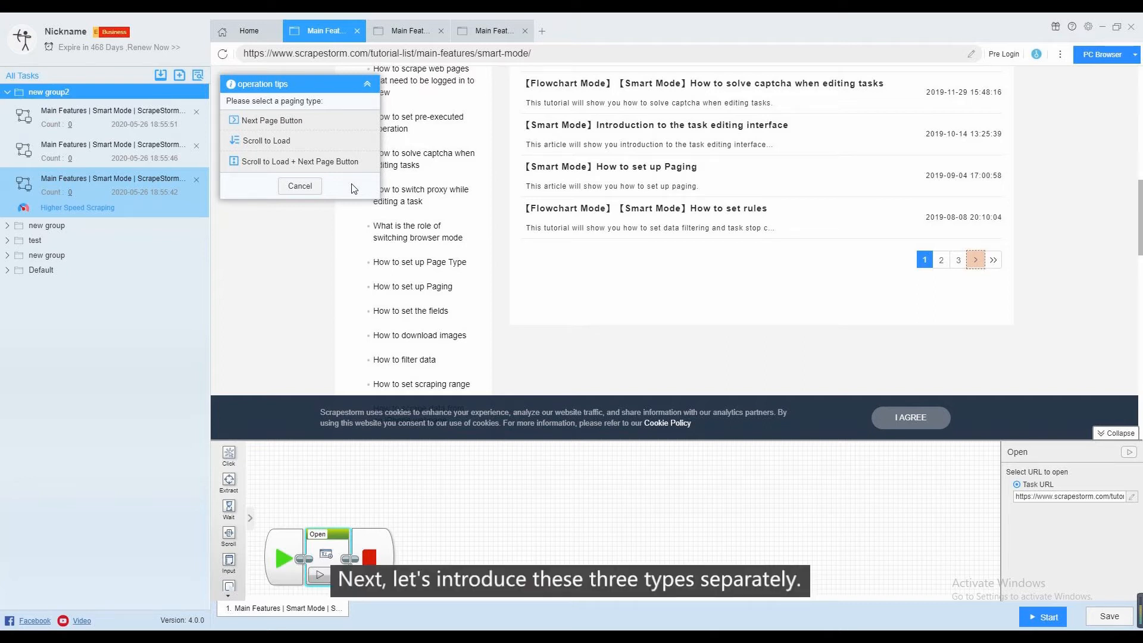
{"action": "left_click", "coordinate": [285, 121]}
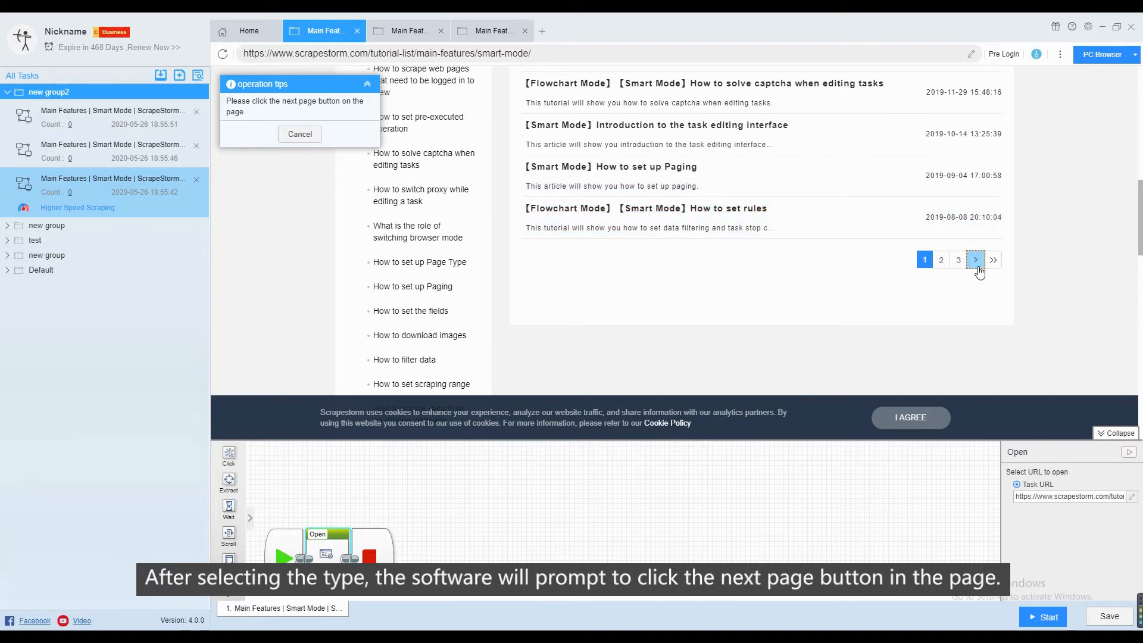
{"action": "left_click", "coordinate": [978, 270]}
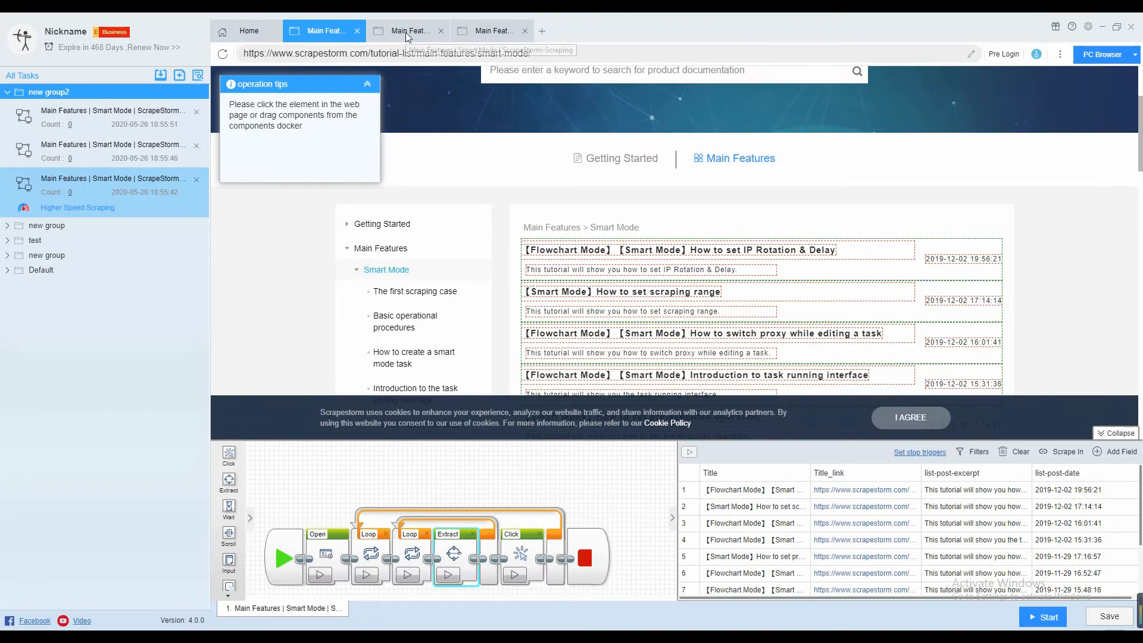
Set the second task's paging type to Scroll to Load.
{"action": "left_click", "coordinate": [405, 32]}
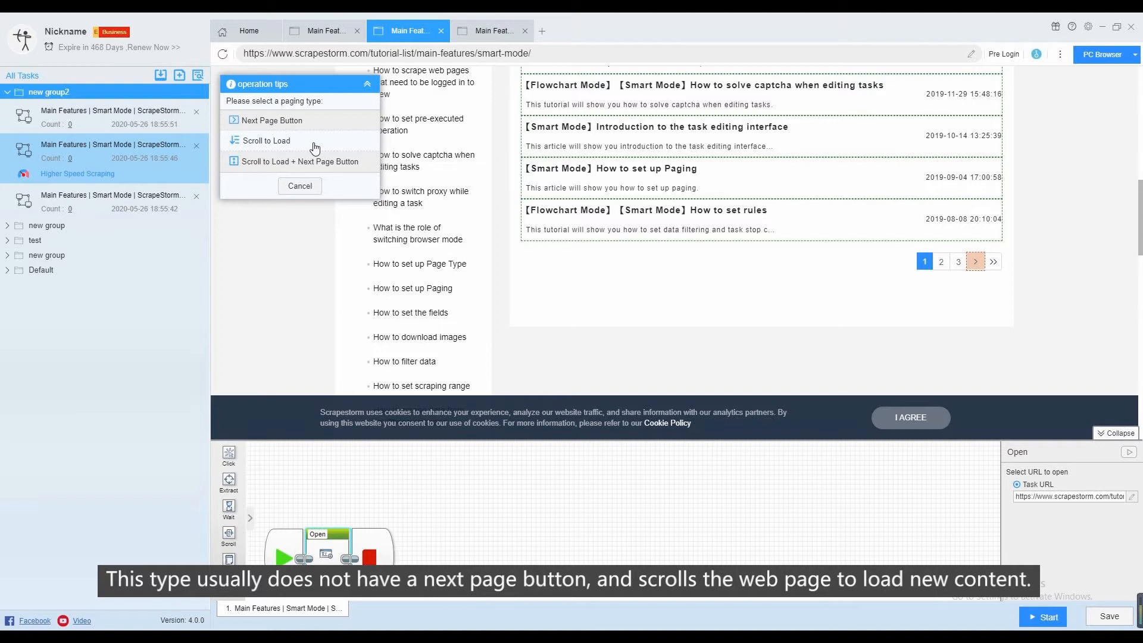
{"action": "left_click", "coordinate": [314, 147]}
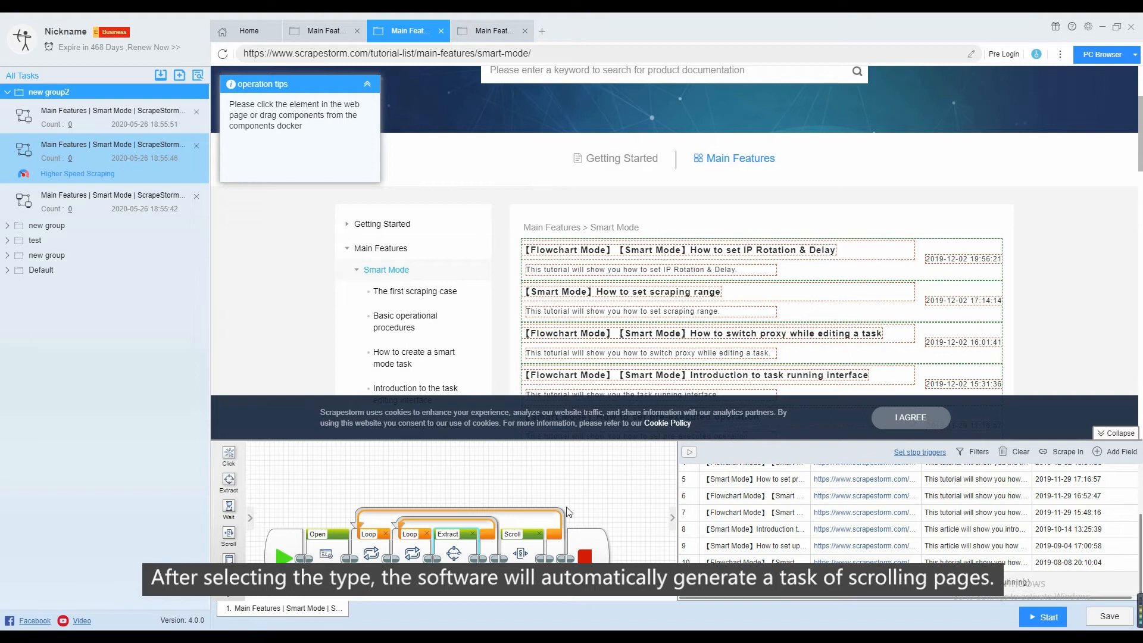
Set the third task's paging type to Scroll to Load + Next Page Button and pick the next arrow below the article list.
{"action": "left_click", "coordinate": [480, 34]}
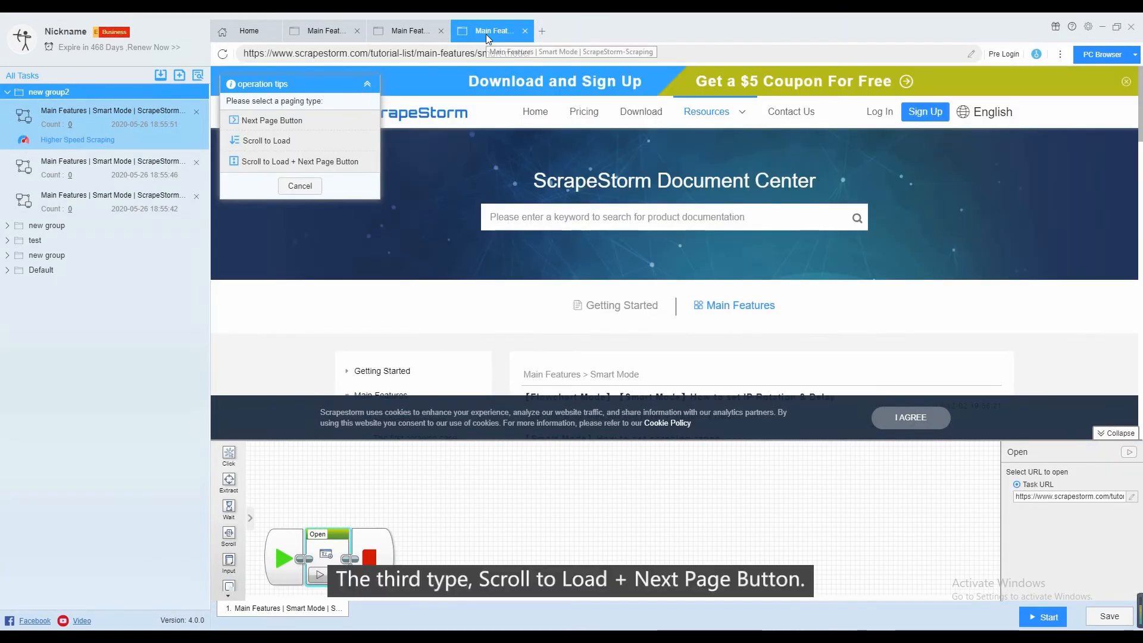
{"action": "left_click", "coordinate": [359, 170]}
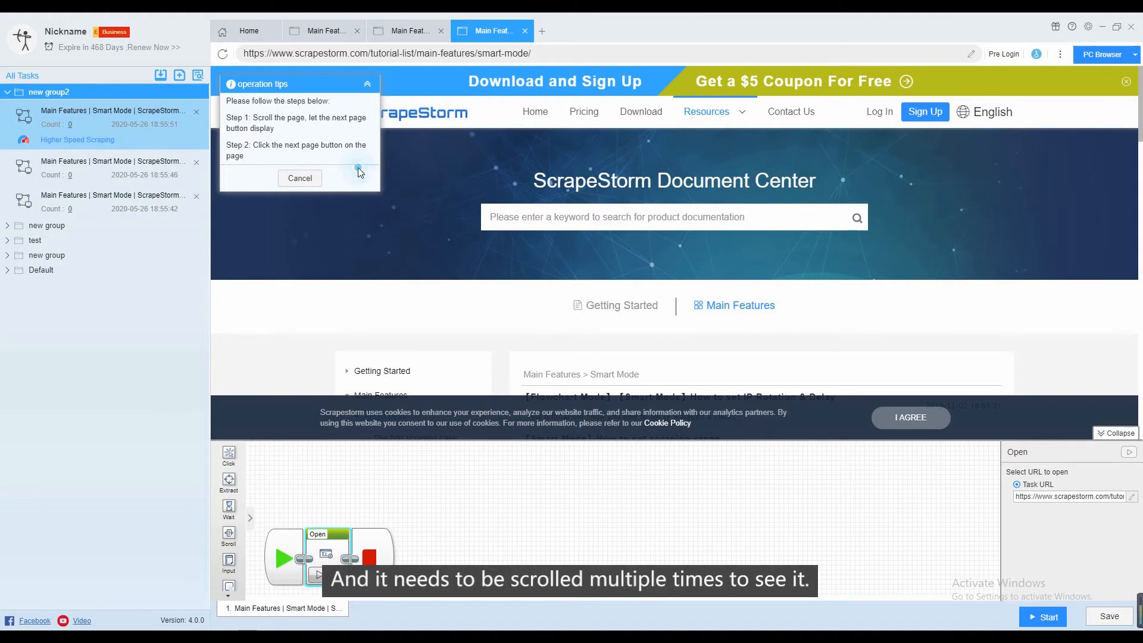
{"action": "scroll", "coordinate": [792, 256], "scroll_direction": "down", "scroll_amount": 10}
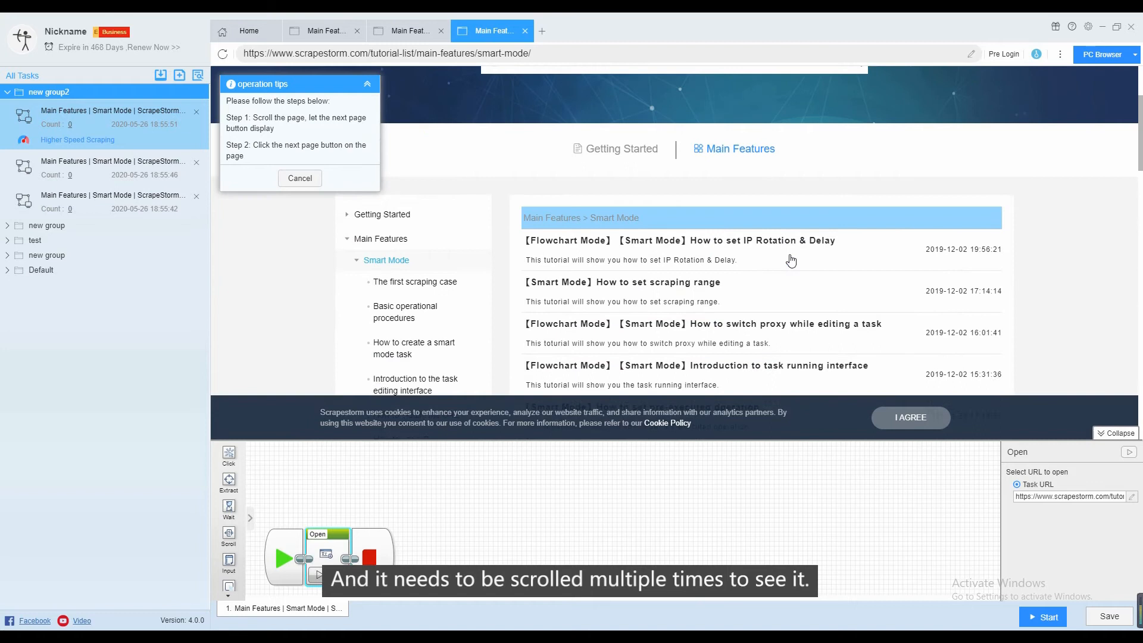
{"action": "scroll", "coordinate": [801, 261], "scroll_direction": "down", "scroll_amount": 2}
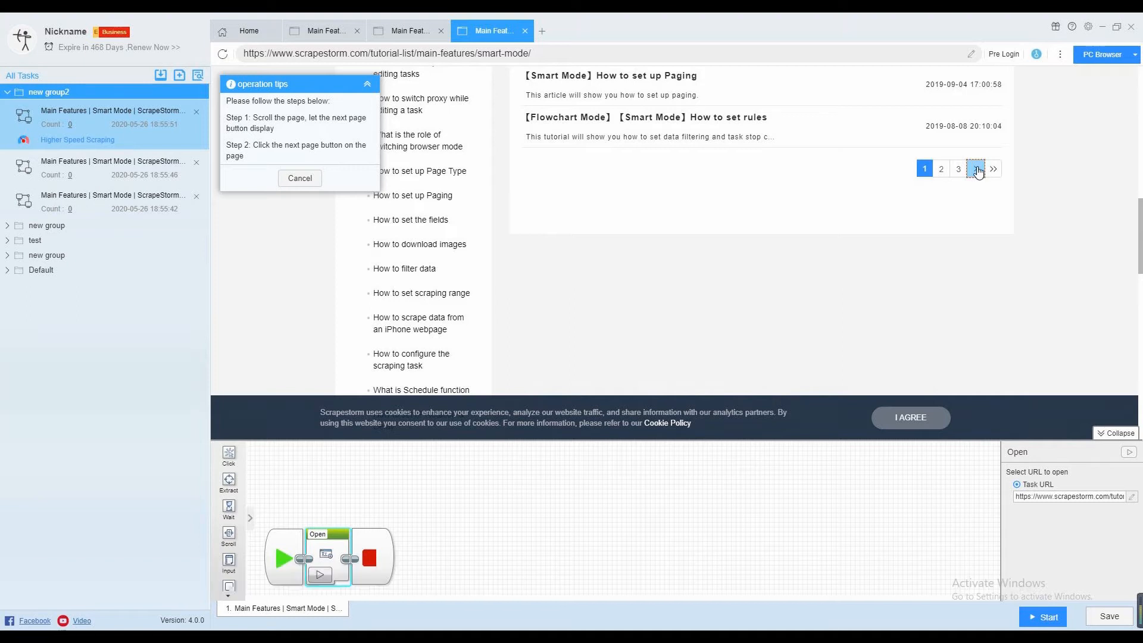
{"action": "left_click", "coordinate": [977, 172]}
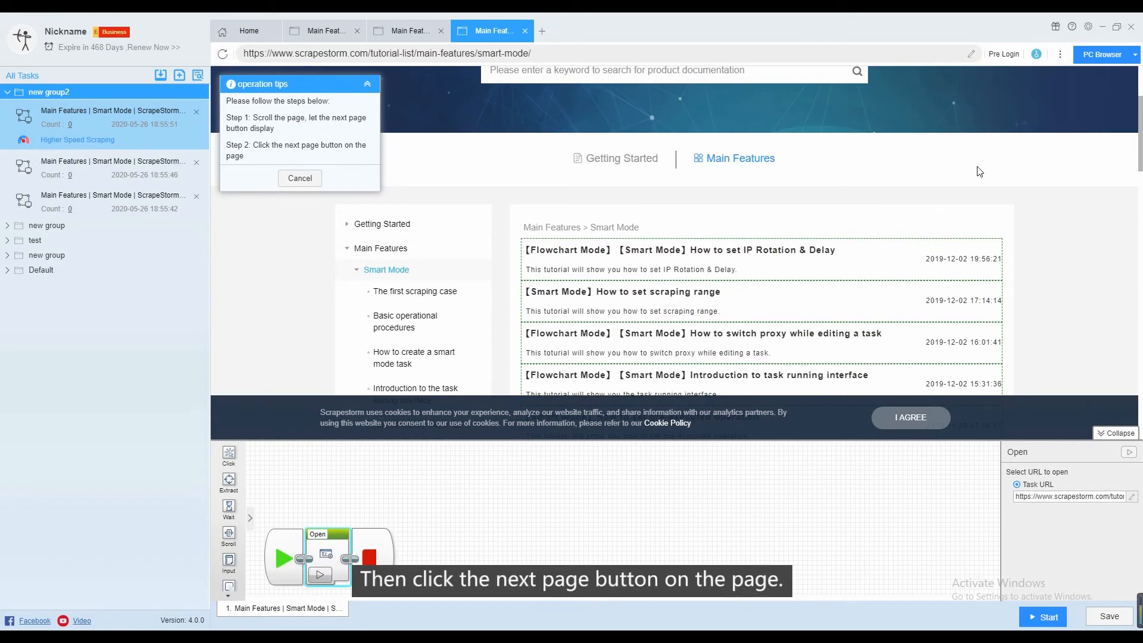
{"action": "scroll", "coordinate": [983, 209], "scroll_direction": "down", "scroll_amount": 4}
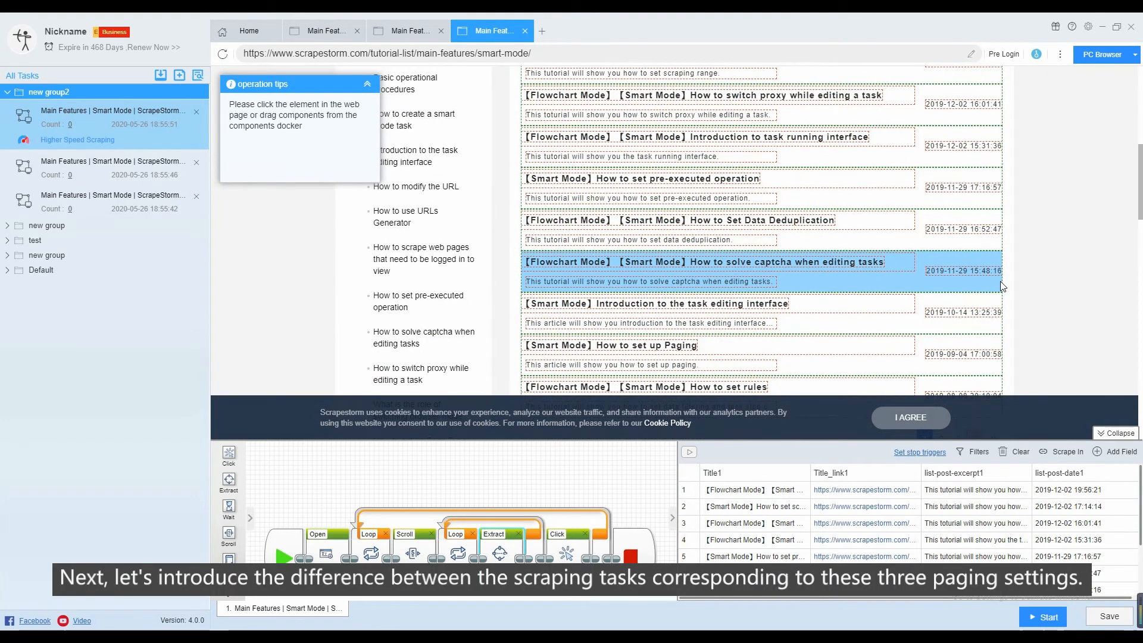
In the first task, keep the outer Loop's number of page turns Unlimited and add a Wait component before the inner Loop.
{"action": "left_click", "coordinate": [331, 28]}
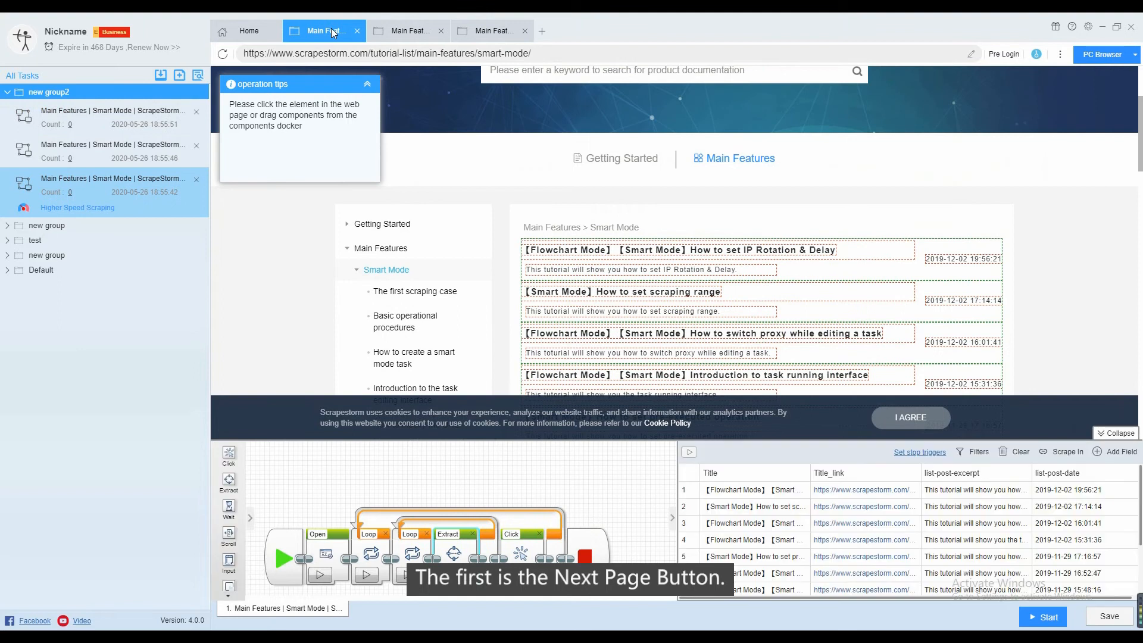
{"action": "left_click", "coordinate": [415, 535]}
{"action": "left_click", "coordinate": [457, 534]}
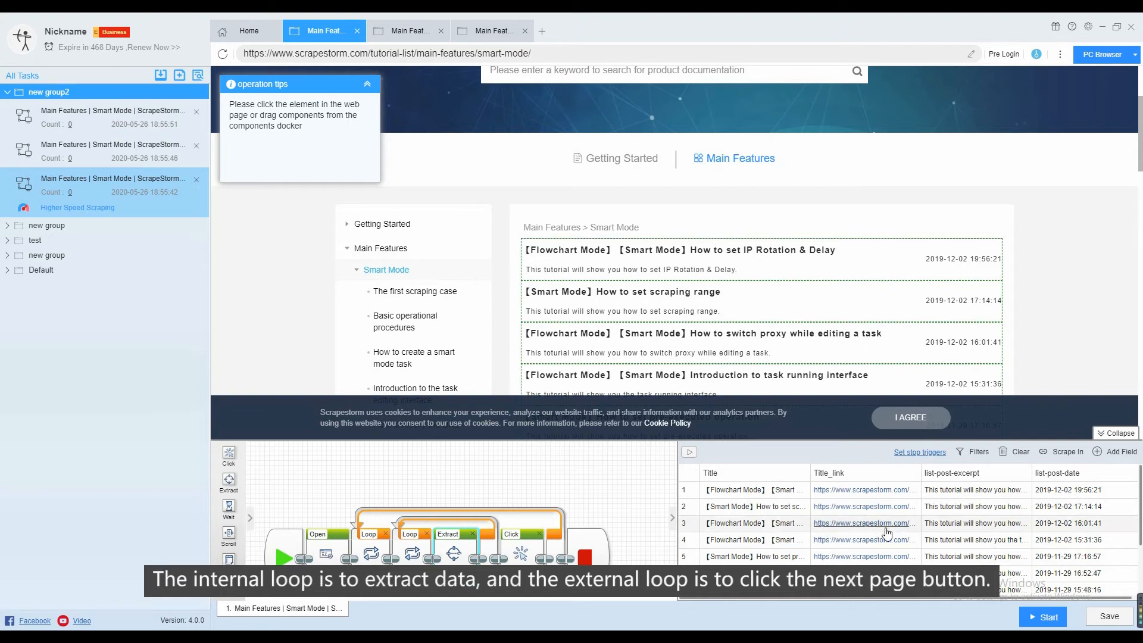
{"action": "scroll", "coordinate": [886, 531], "scroll_direction": "down", "scroll_amount": 3}
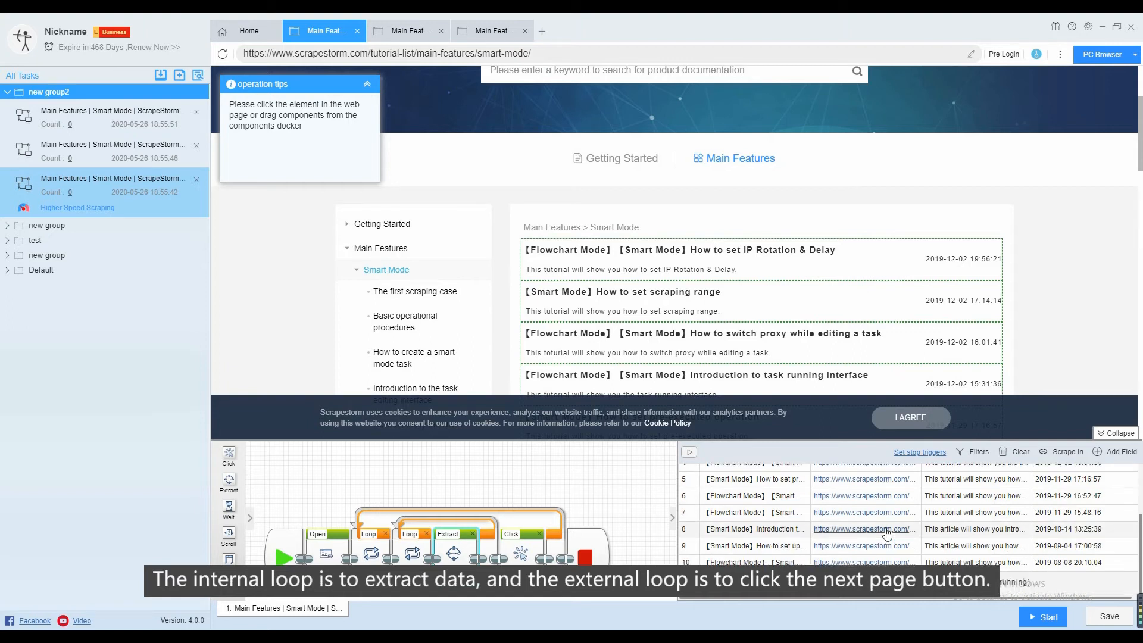
{"action": "left_click", "coordinate": [370, 527]}
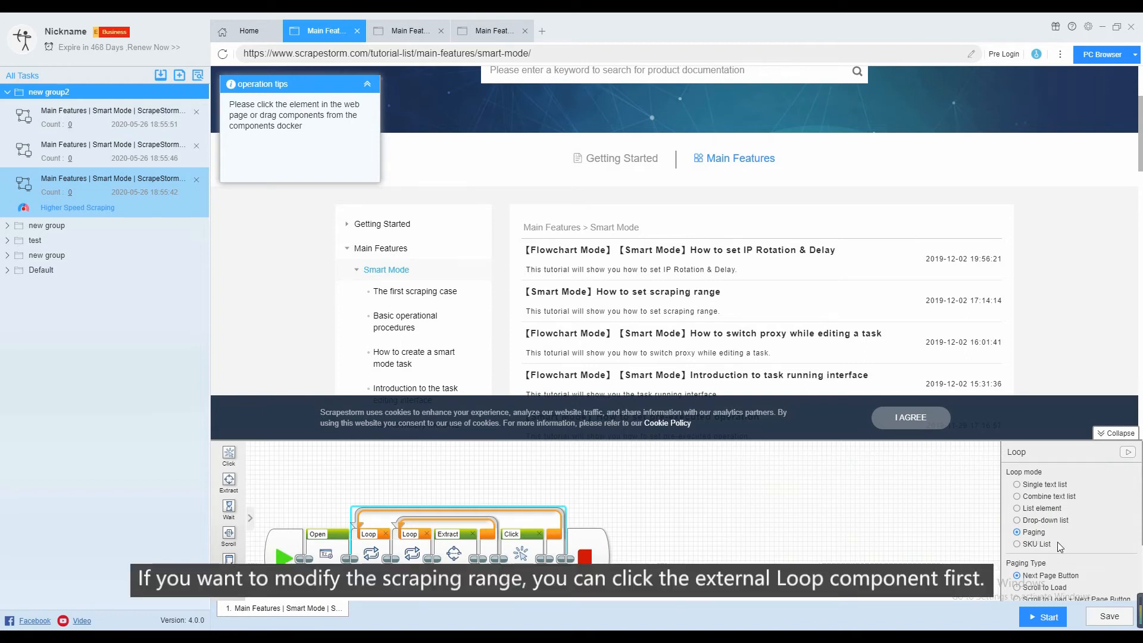
{"action": "scroll", "coordinate": [1058, 542], "scroll_direction": "down", "scroll_amount": 2}
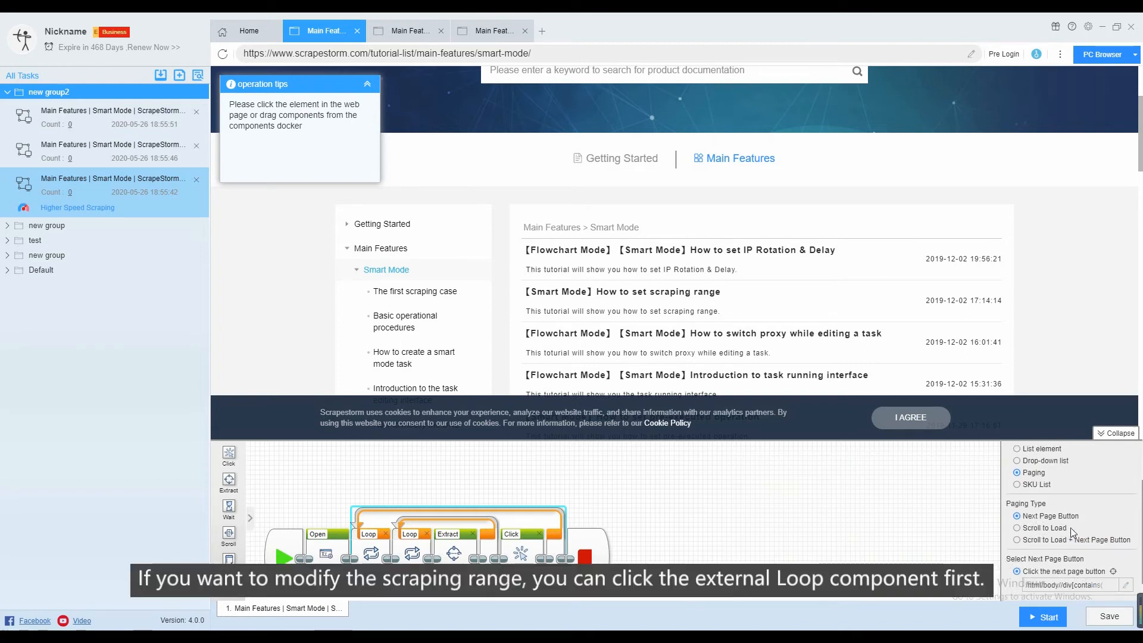
{"action": "scroll", "coordinate": [1070, 528], "scroll_direction": "down", "scroll_amount": 1}
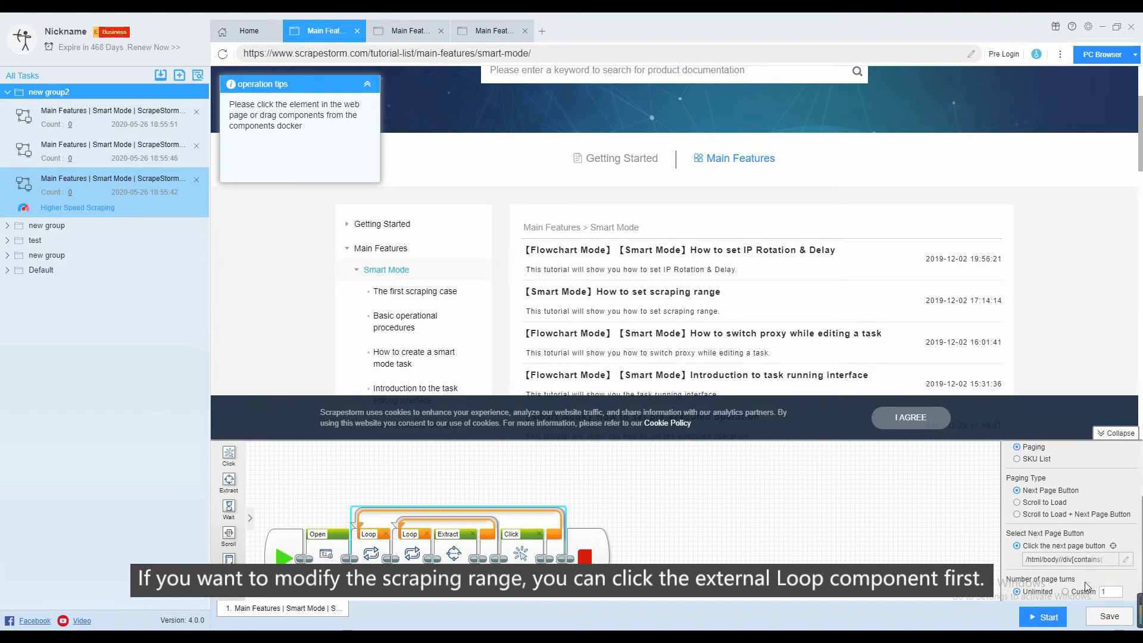
{"action": "left_click", "coordinate": [1066, 592]}
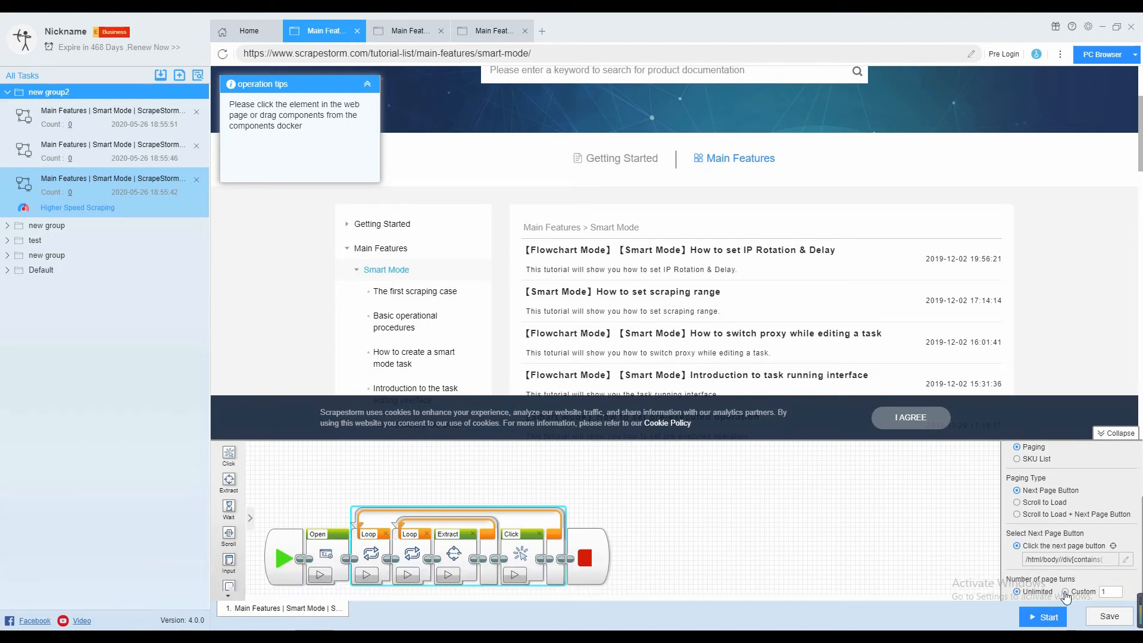
{"action": "left_click", "coordinate": [1017, 592]}
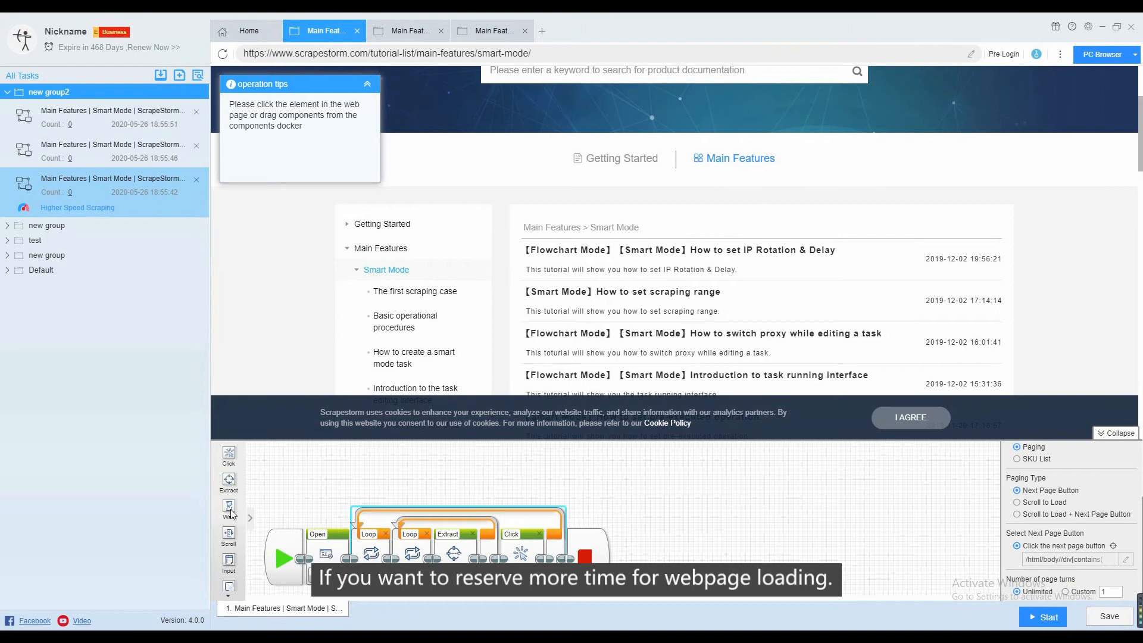
{"action": "left_click_drag", "start_coordinate": [237, 514], "coordinate": [391, 546]}
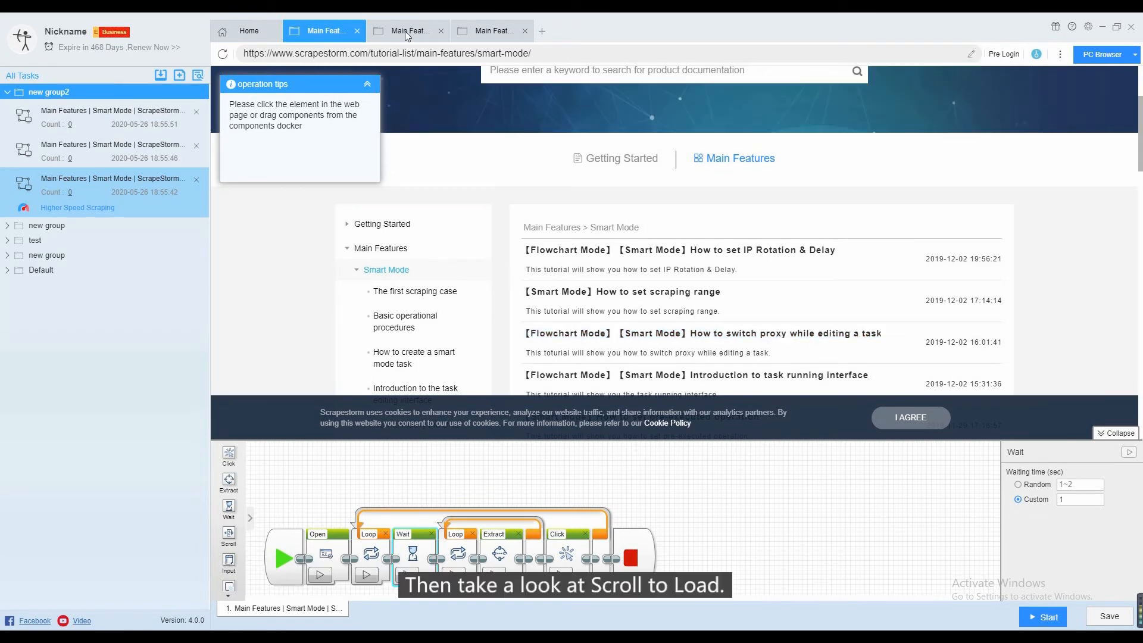
In the second task's flowchart, add a Wait component inside the outer Loop, before the inner Loop.
{"action": "left_click", "coordinate": [405, 31]}
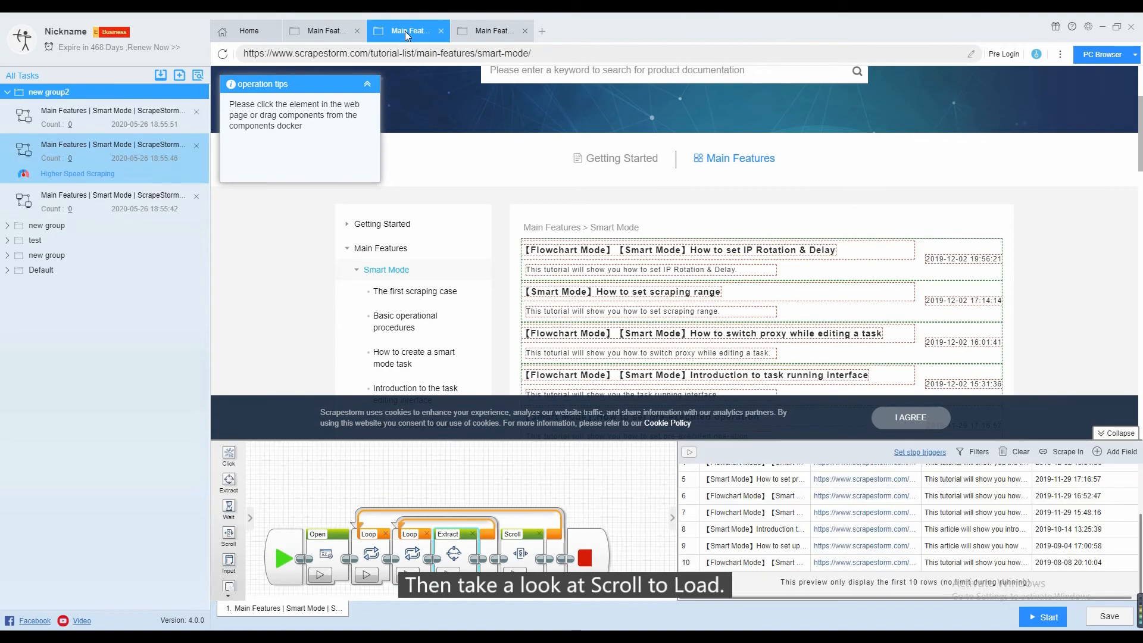
{"action": "left_click", "coordinate": [381, 517]}
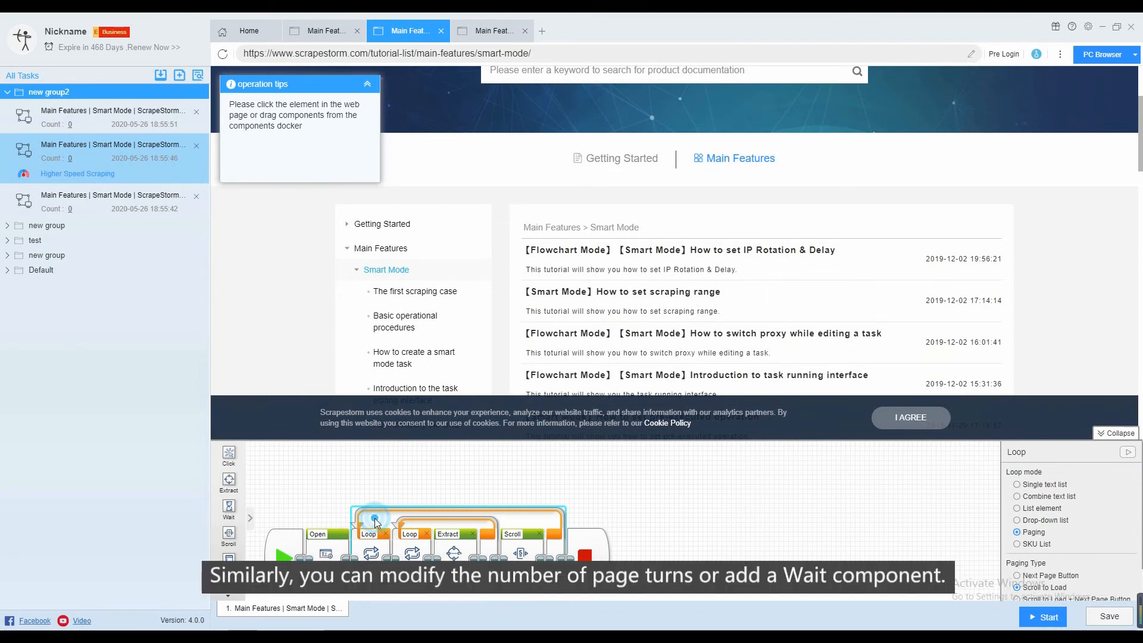
{"action": "scroll", "coordinate": [1063, 520], "scroll_direction": "down", "scroll_amount": 2}
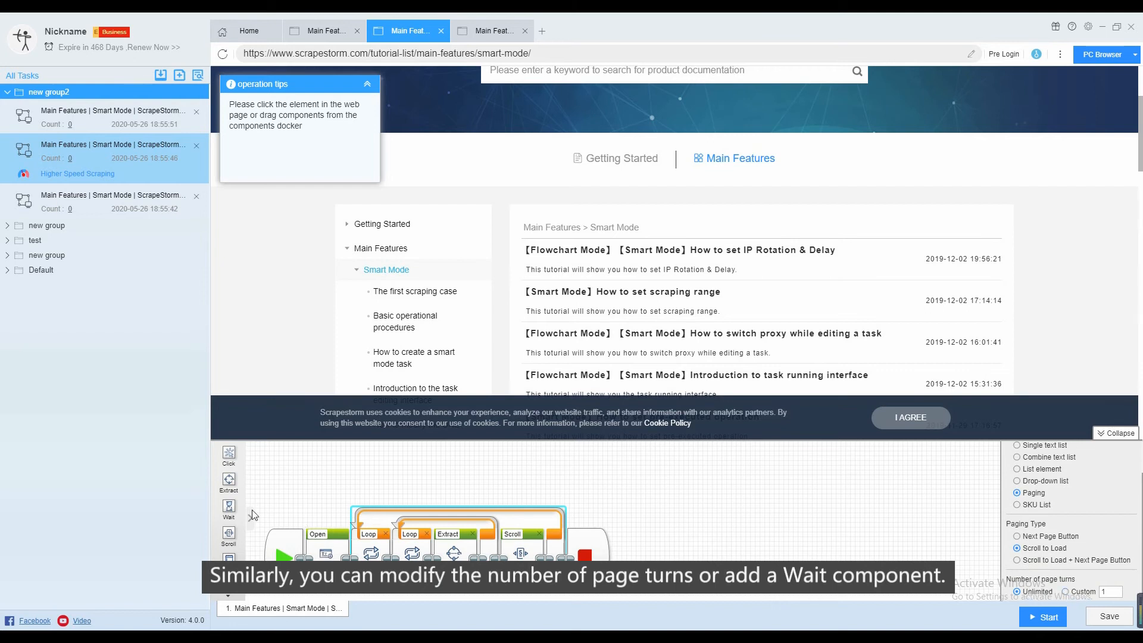
{"action": "left_click_drag", "start_coordinate": [229, 511], "coordinate": [391, 555]}
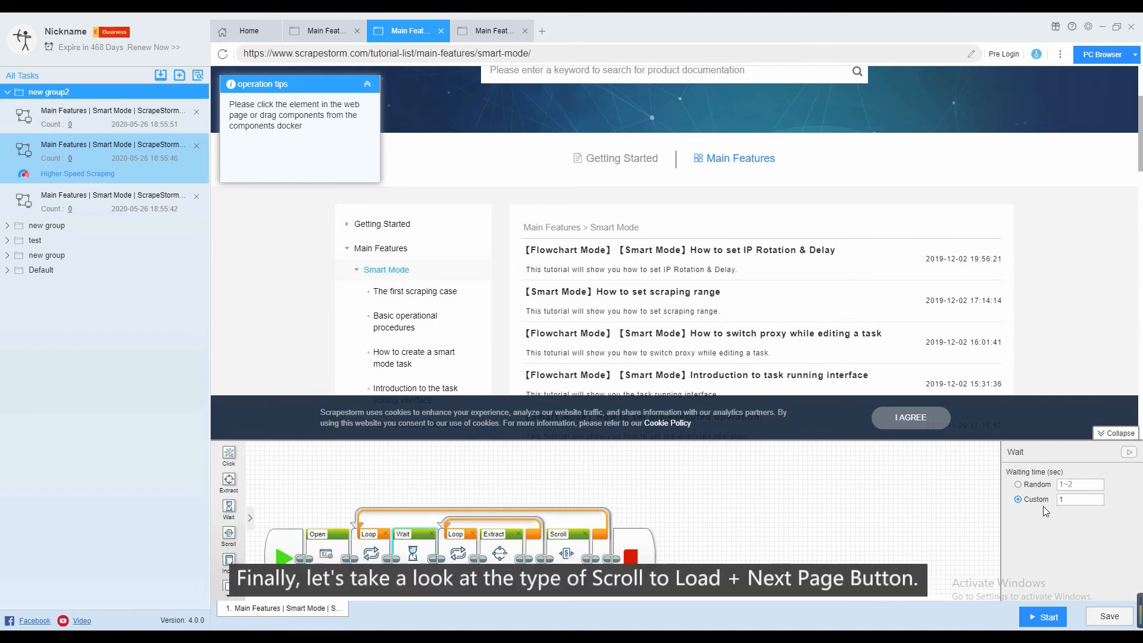
Try one-screen-height scrolling and a Custom waiting time on the third task's Scroll component, restoring Scroll to the bottom of the page and Unlimited.
{"action": "left_click", "coordinate": [494, 29]}
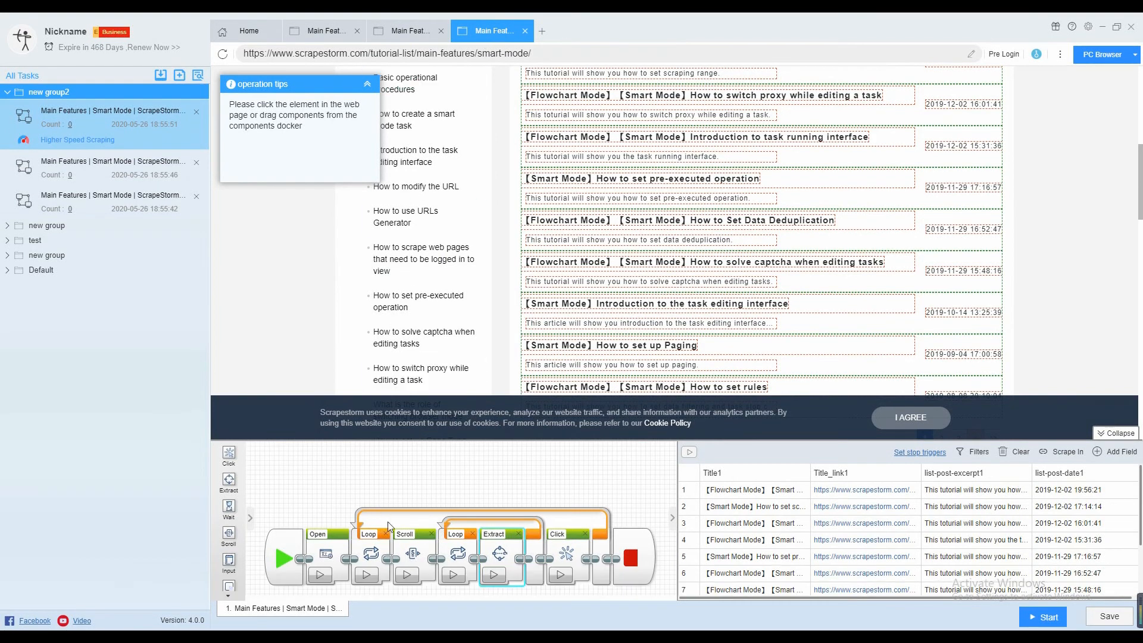
{"action": "left_click", "coordinate": [413, 540]}
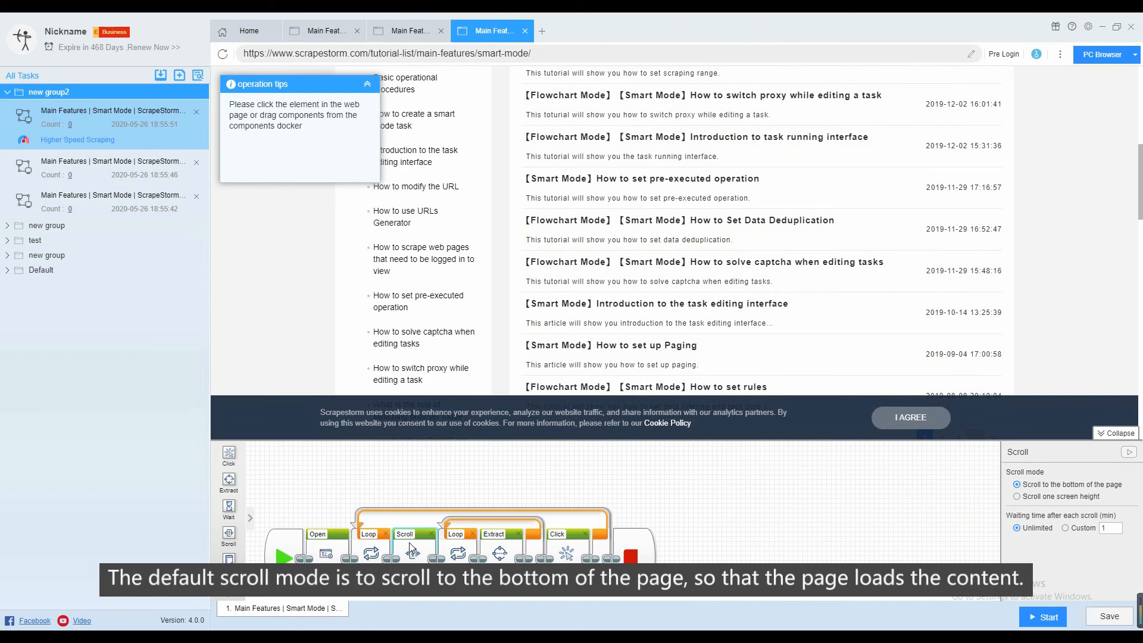
{"action": "left_click", "coordinate": [1016, 498]}
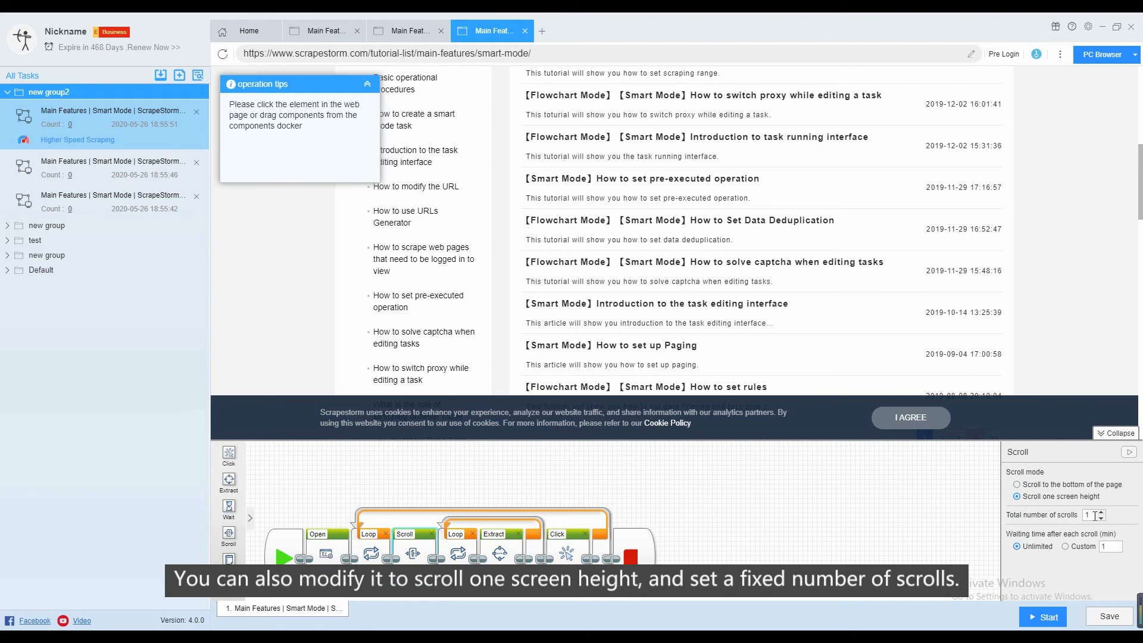
{"action": "left_click", "coordinate": [1018, 485]}
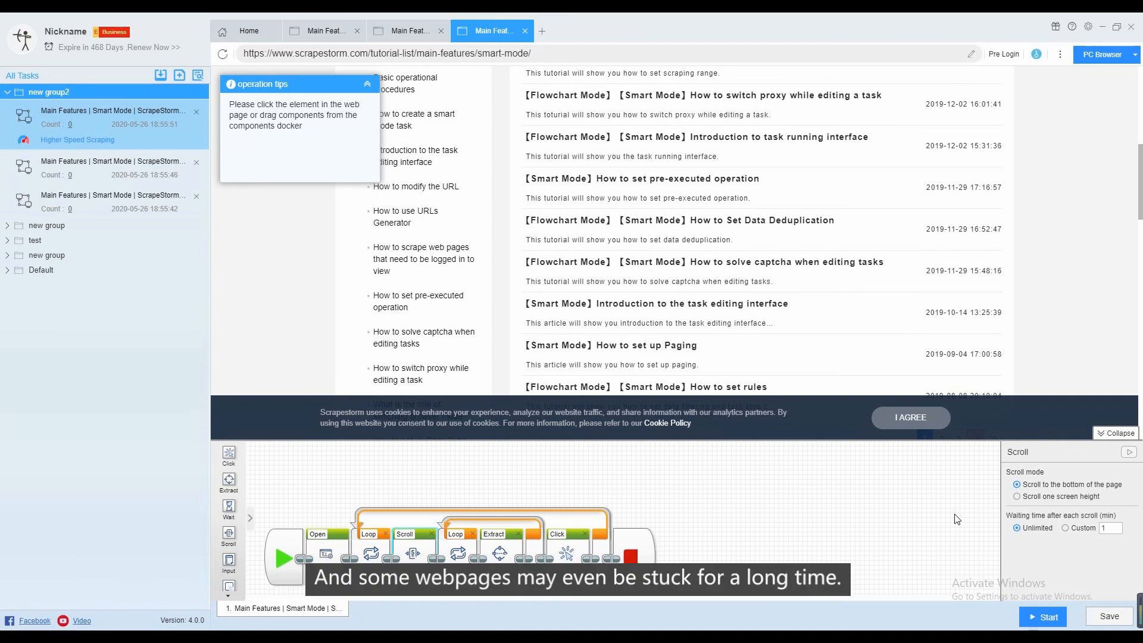
{"action": "left_click", "coordinate": [1066, 529]}
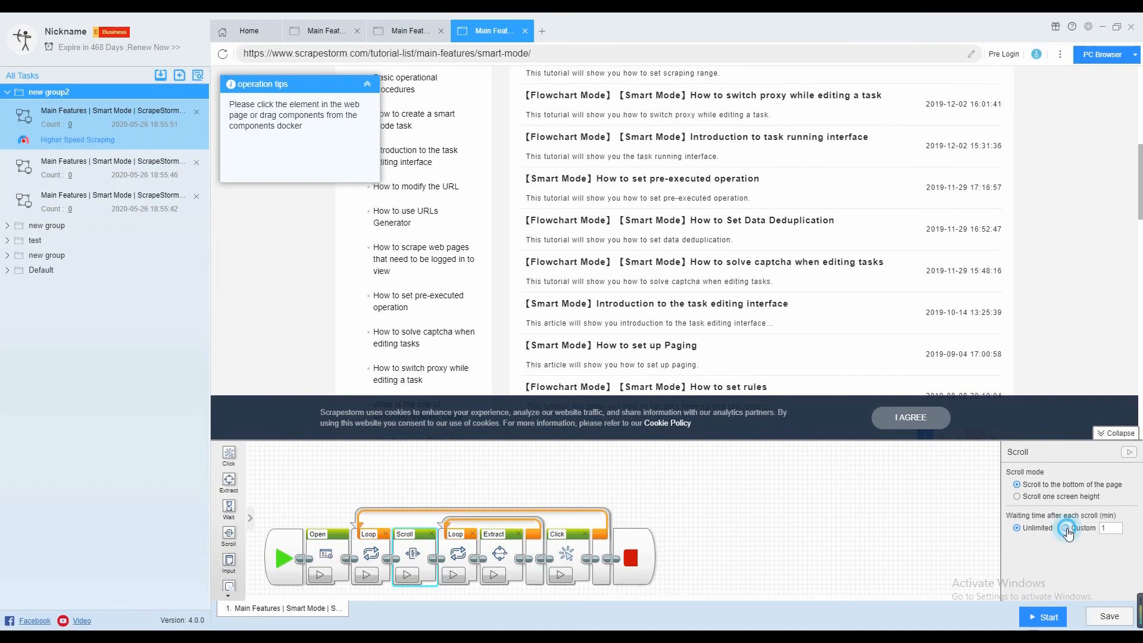
{"action": "left_click", "coordinate": [1017, 529]}
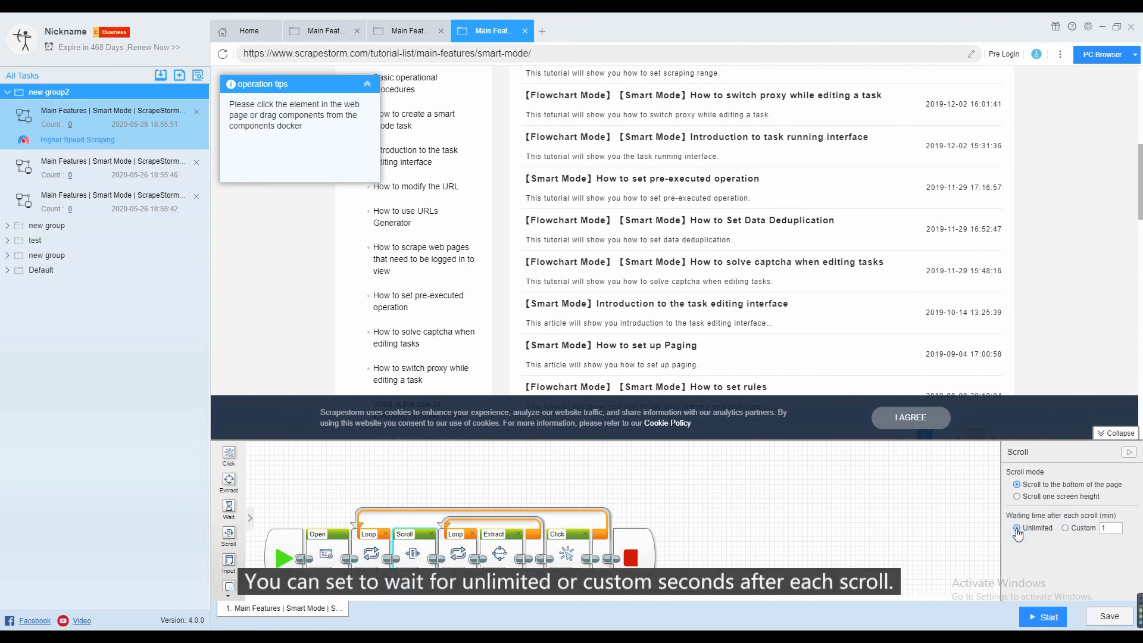